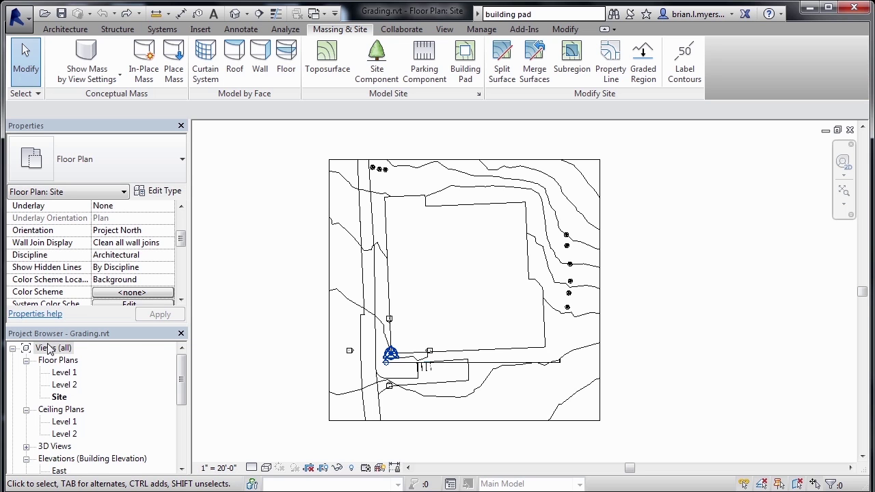
- Duplicate the Site floor plan view as an independent view without detailing
left_click(60, 397)
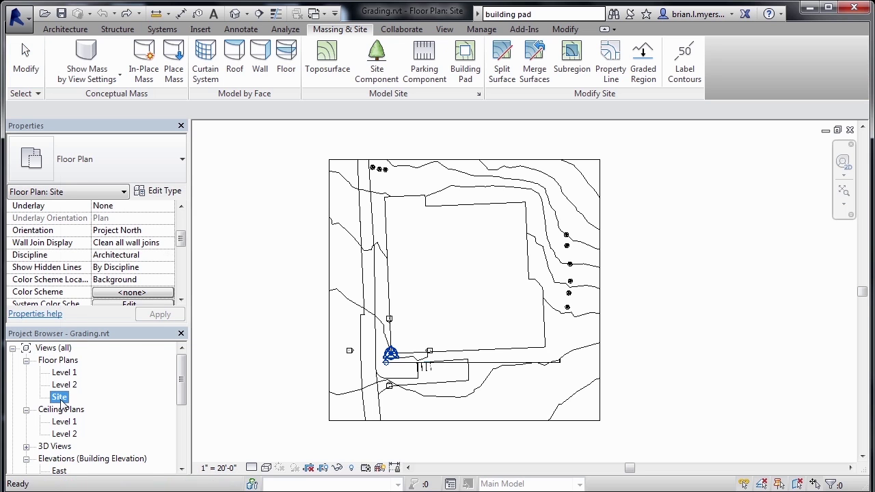
right_click(60, 402)
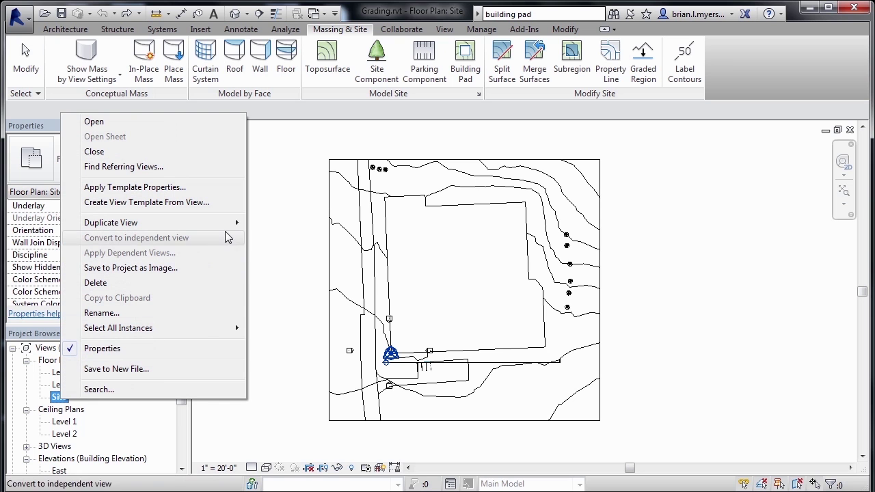
mouse_move(226, 228)
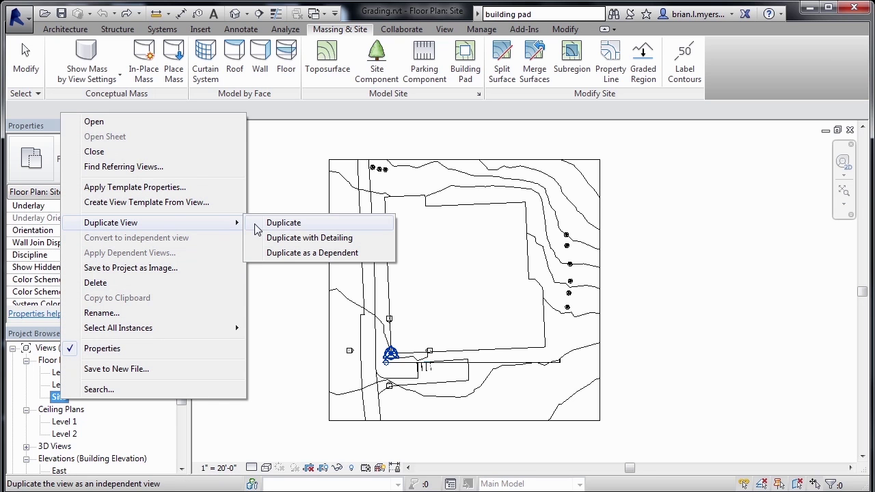
left_click(281, 223)
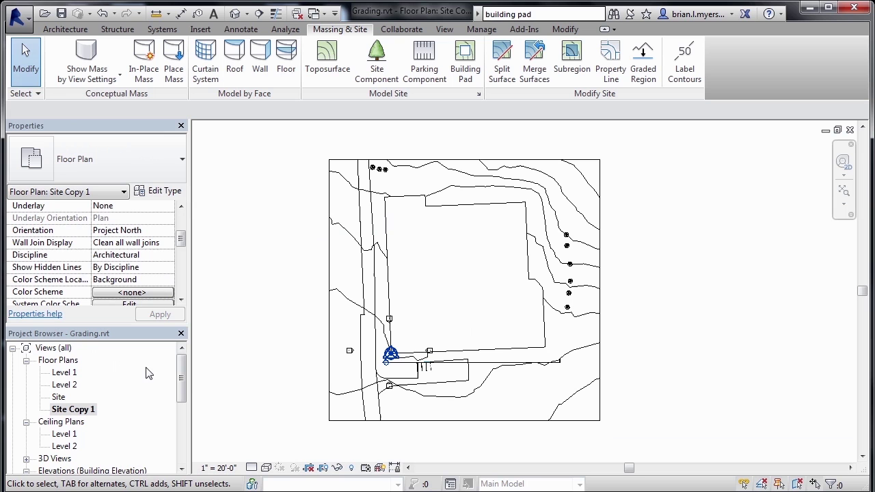
- Rename the duplicated site plan view to Existing Site
right_click(81, 410)
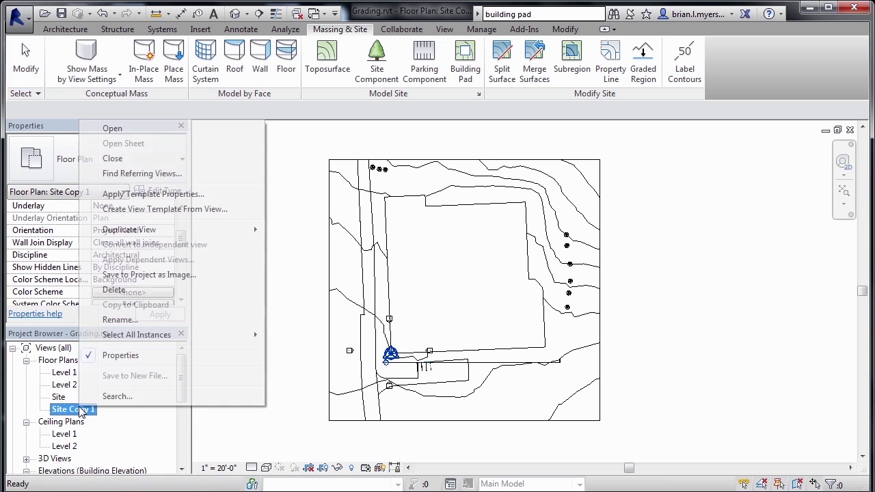
left_click(137, 321)
type("Existing Site")
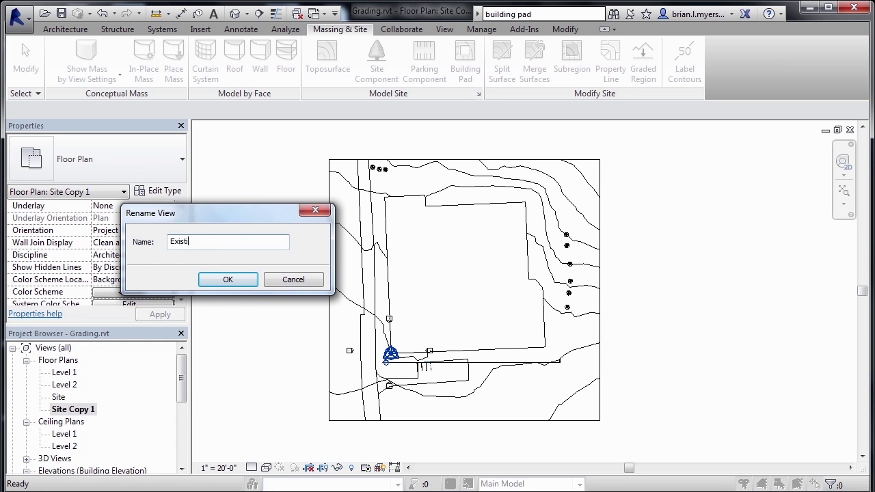
left_click(227, 280)
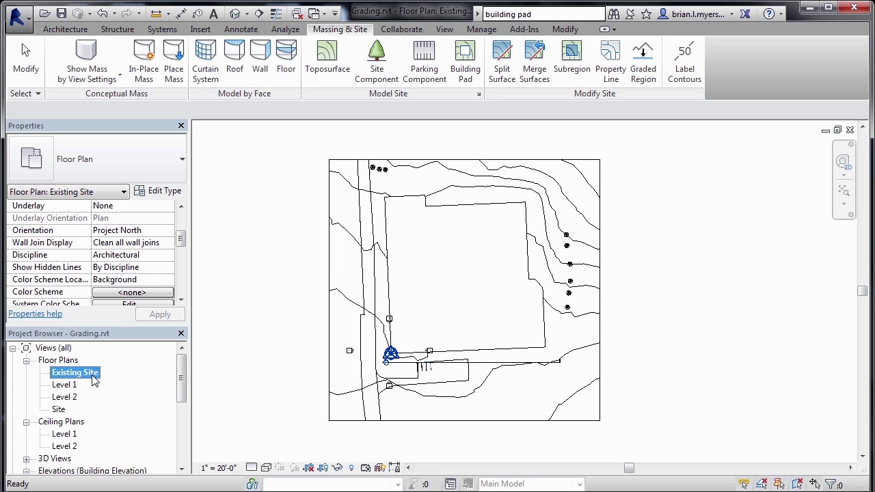
key("Escape")
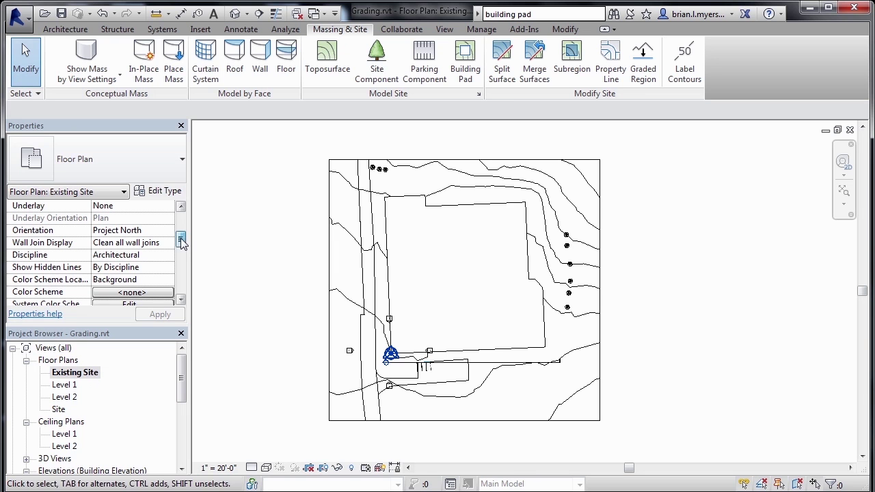
- Set the Phase of the Existing Site floor plan view to Existing
left_click_drag(181, 238, 181, 291)
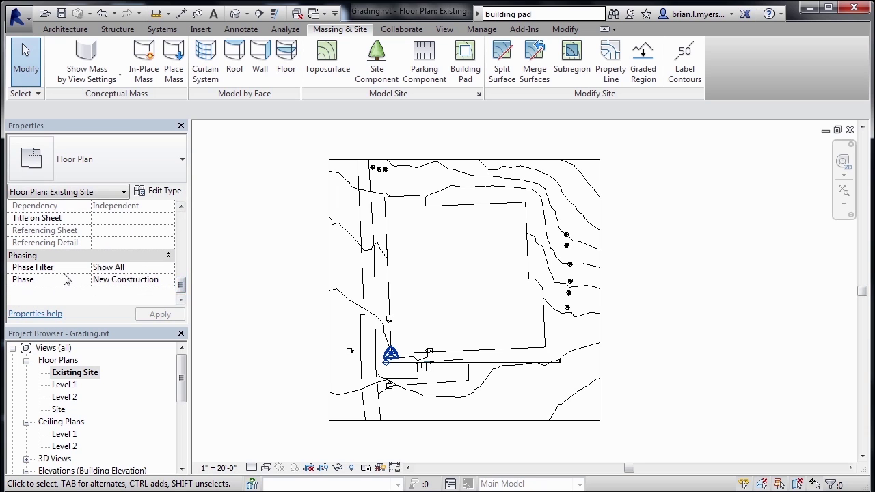
left_click(170, 281)
left_click(168, 281)
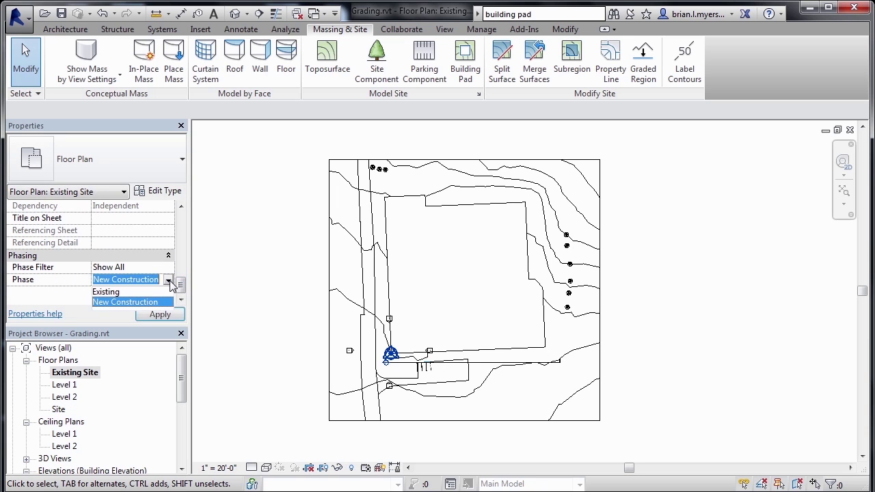
left_click(110, 292)
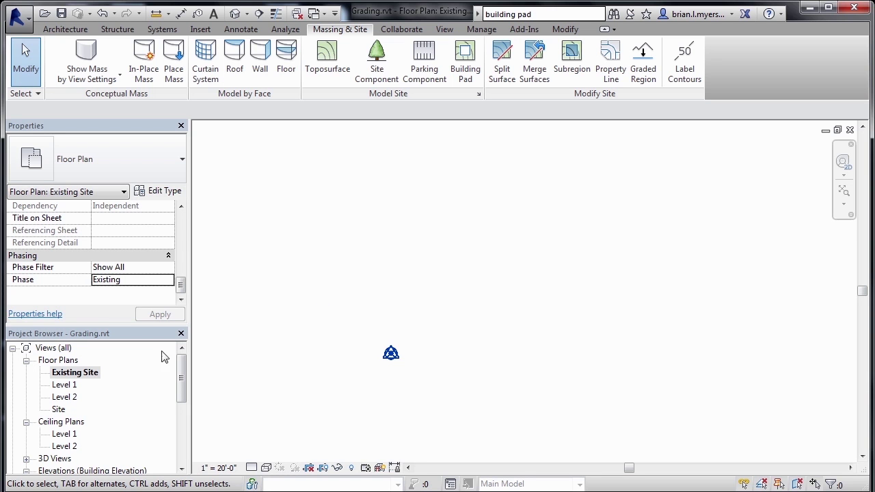
- In the Site plan, create a graded region as an exact copy of the existing toposurface and finish the surface
double_click(61, 409)
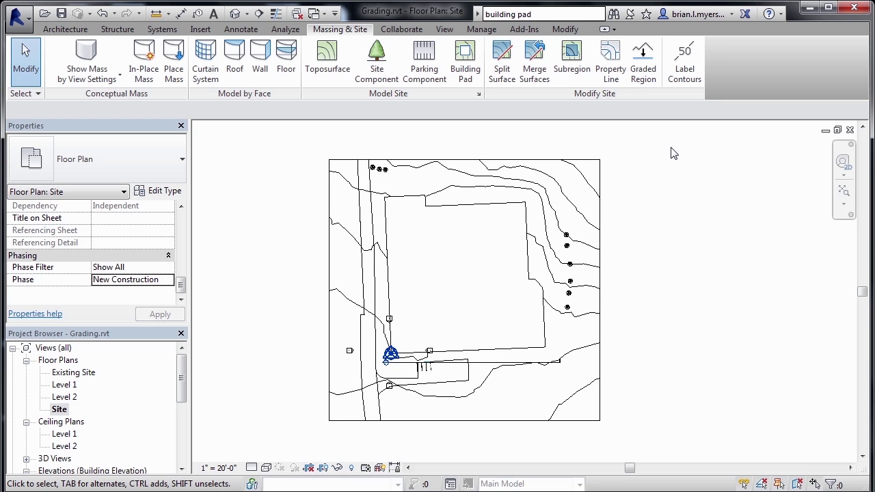
left_click(641, 75)
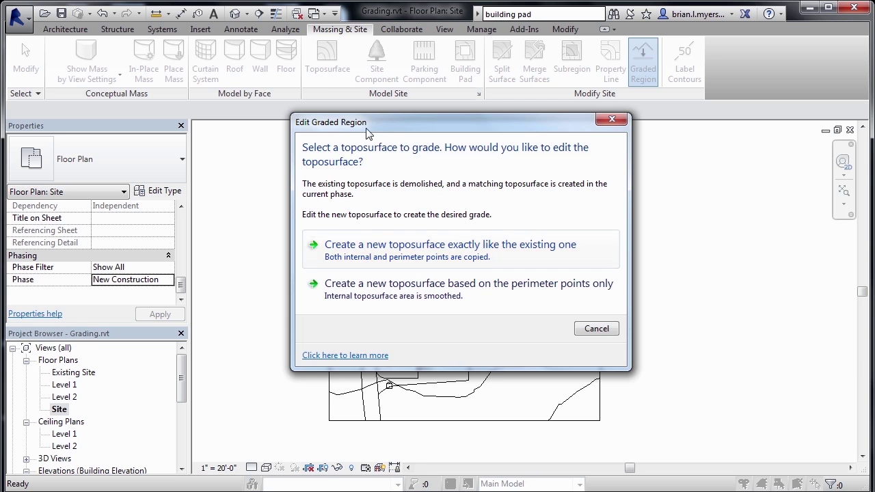
left_click_drag(367, 132, 574, 138)
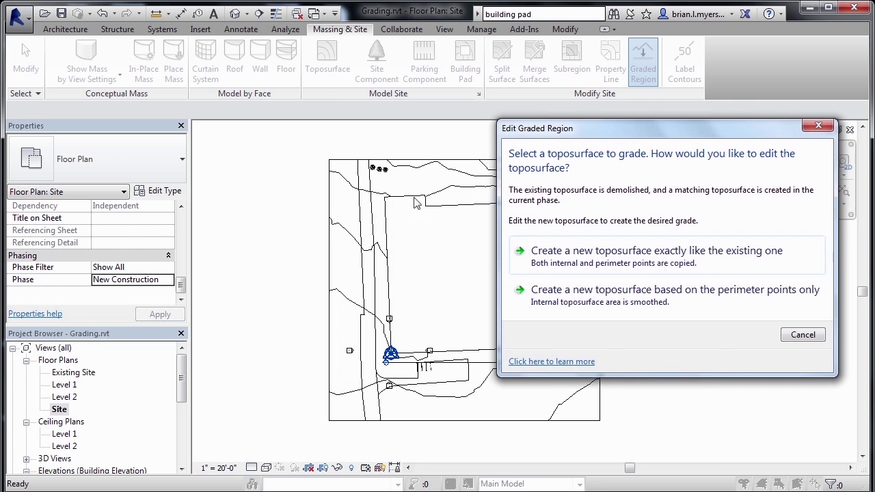
left_click(598, 265)
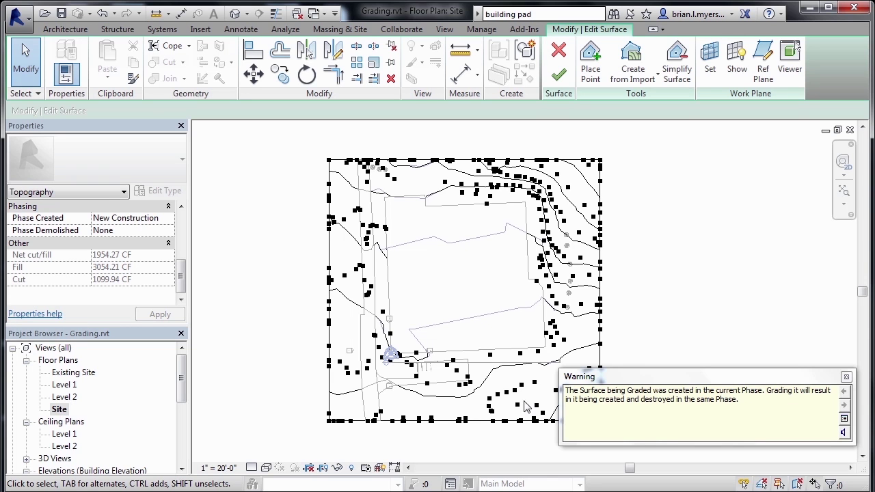
left_click(848, 379)
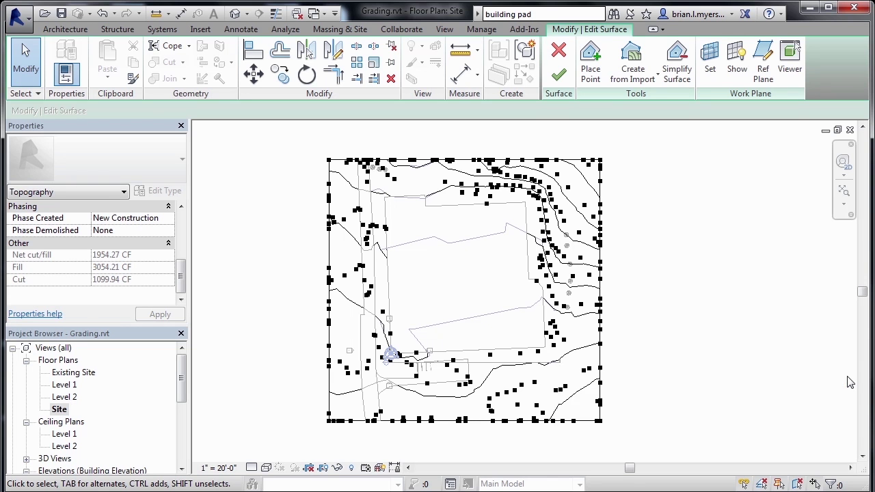
left_click(560, 77)
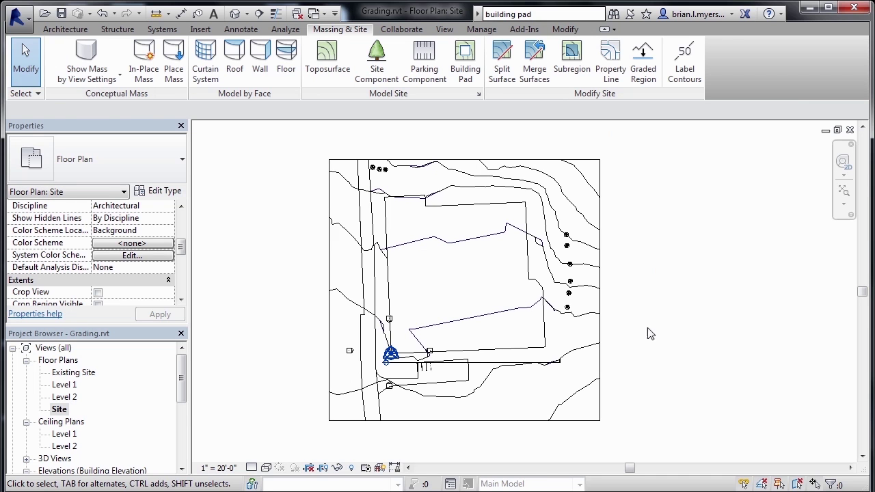
- Temporarily hide the new graded toposurface in the Site plan using Hide Element
left_click(604, 333)
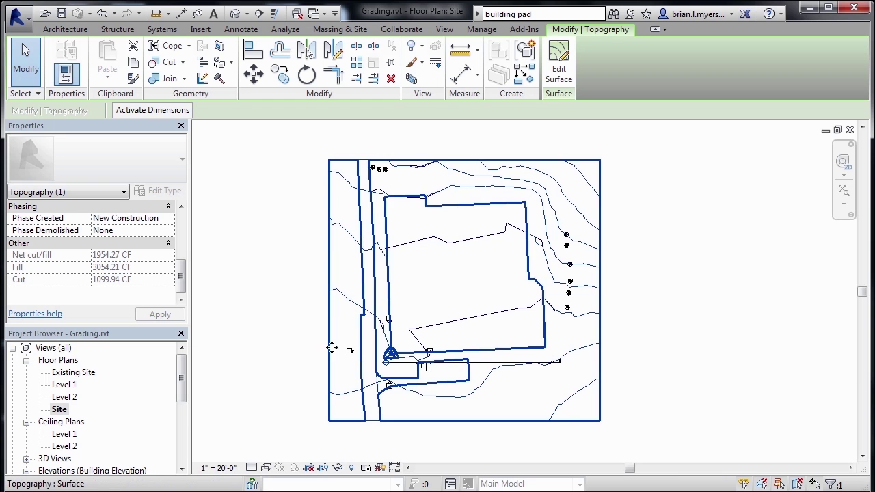
left_click(338, 469)
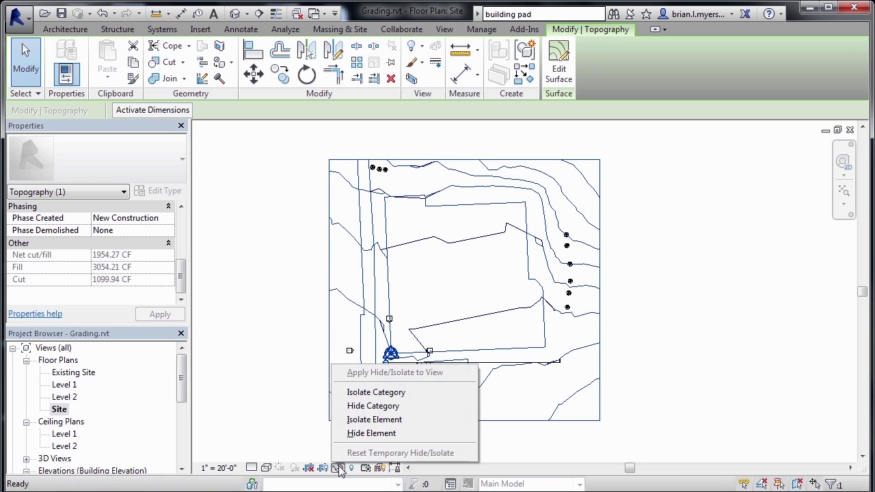
left_click(375, 434)
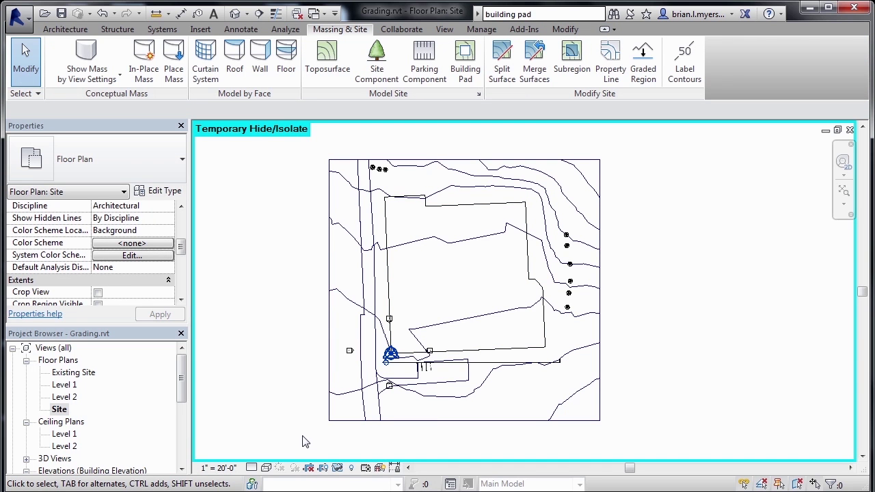
- Set the original toposurface's Phase Created and Phase Demolished to Existing, accepting the matching phase change for its subregions
left_click(477, 395)
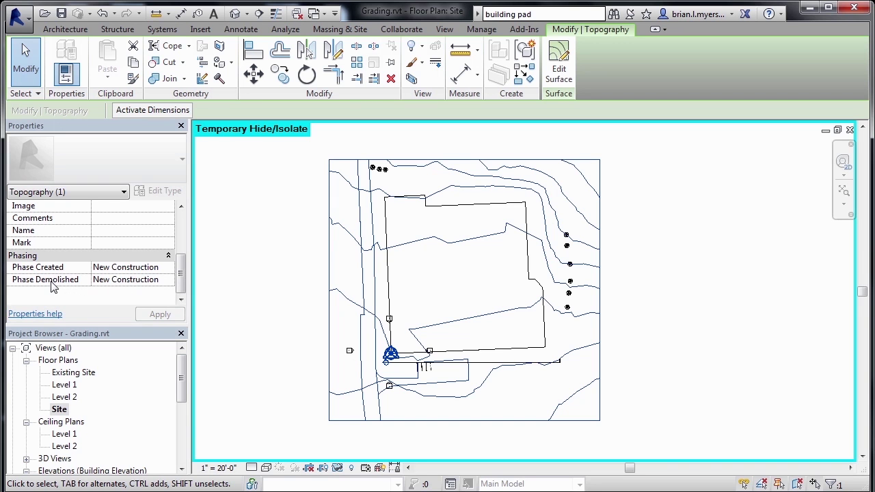
left_click(173, 269)
left_click(168, 268)
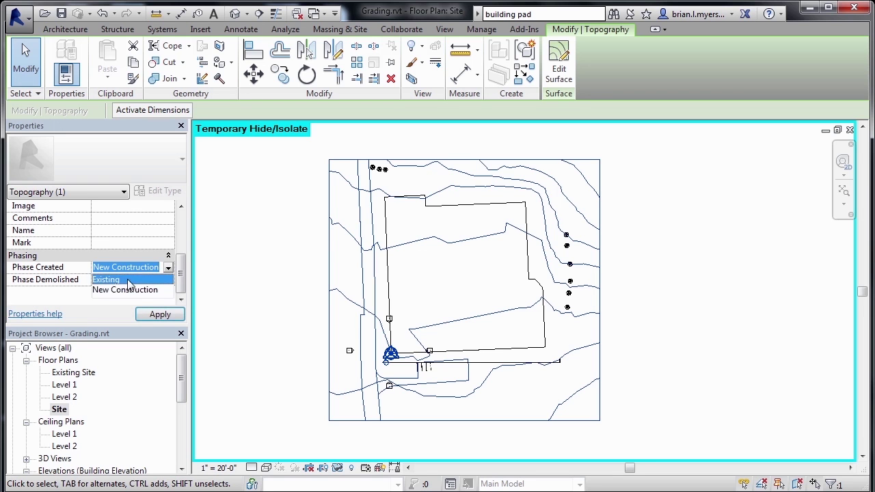
left_click(133, 280)
left_click(169, 280)
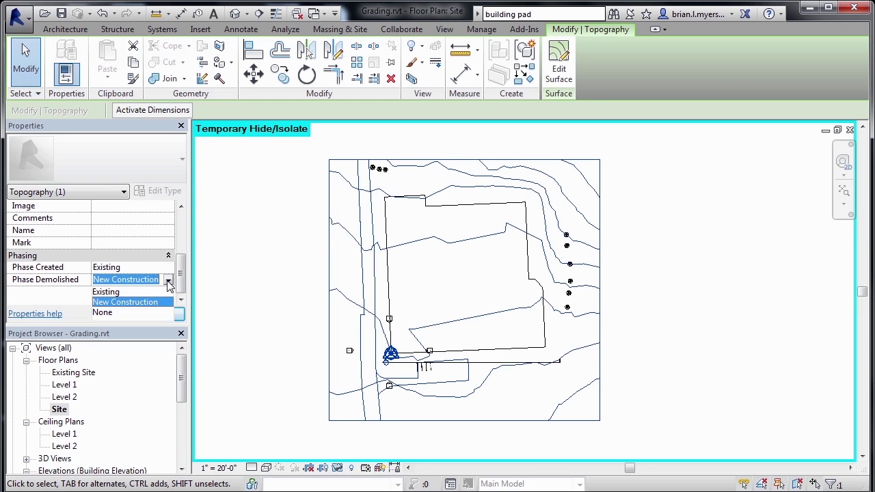
left_click(130, 292)
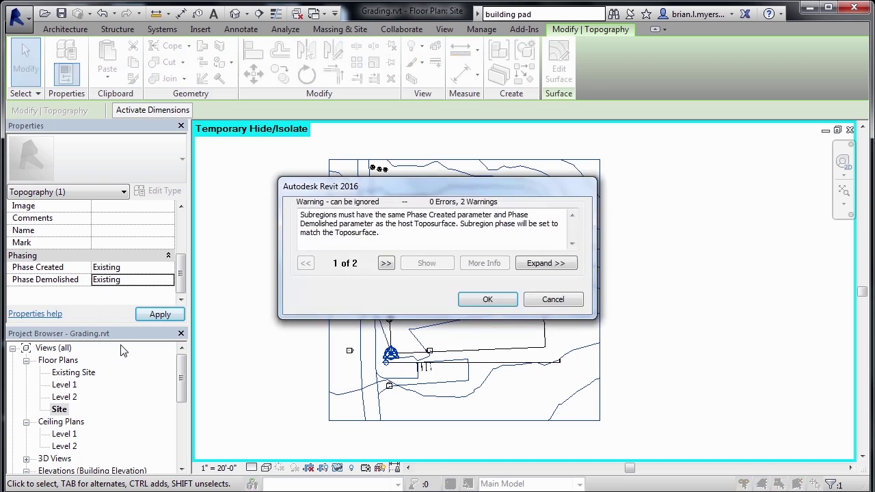
left_click(488, 301)
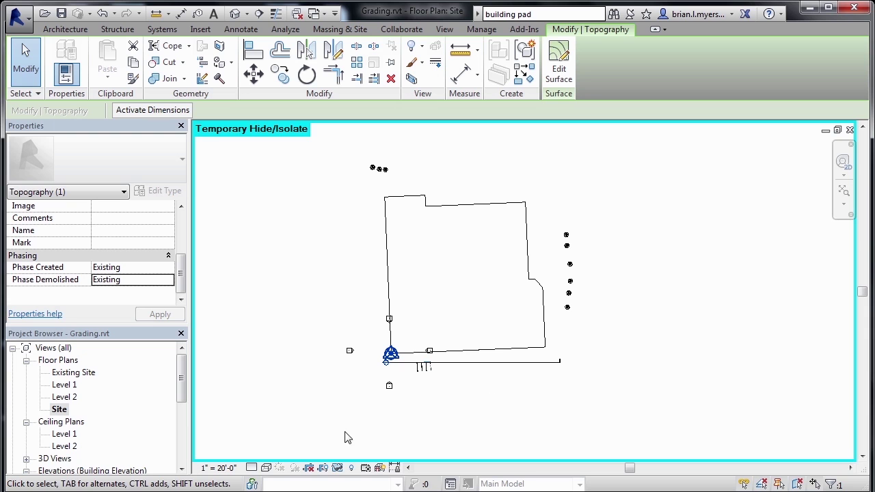
- Reset the temporary hide/isolate in the Site plan and open the Existing Site plan to check the original toposurface
left_click(338, 469)
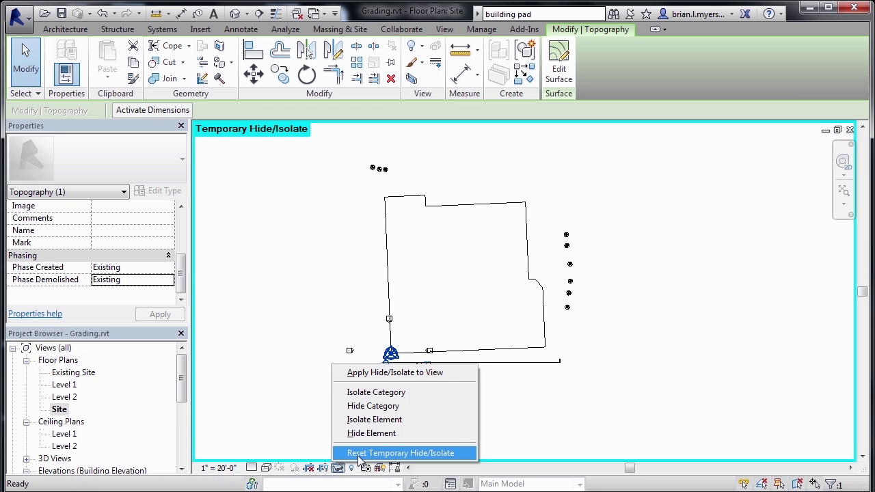
left_click(359, 453)
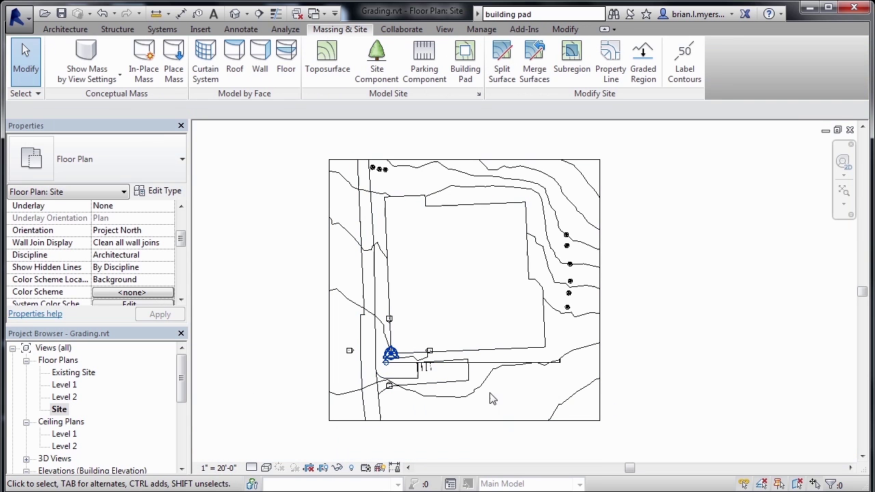
double_click(89, 374)
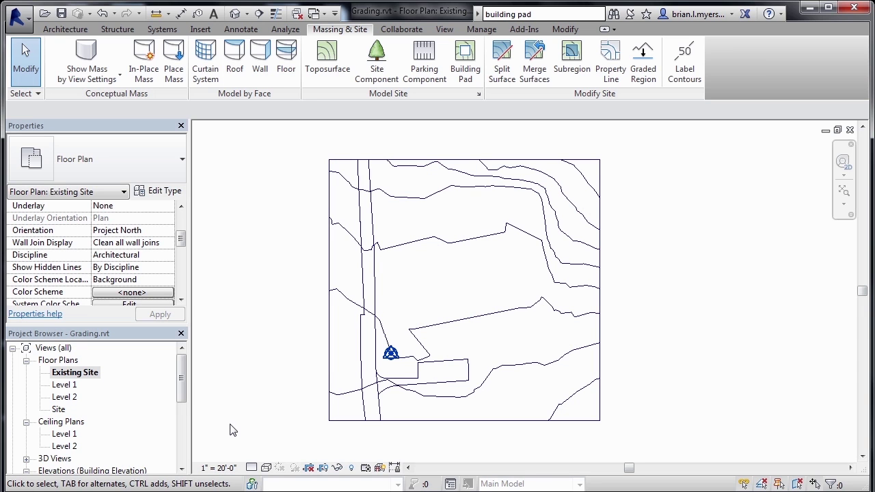
- Open the Site plan and start editing the surface of the New Construction toposurface
double_click(59, 409)
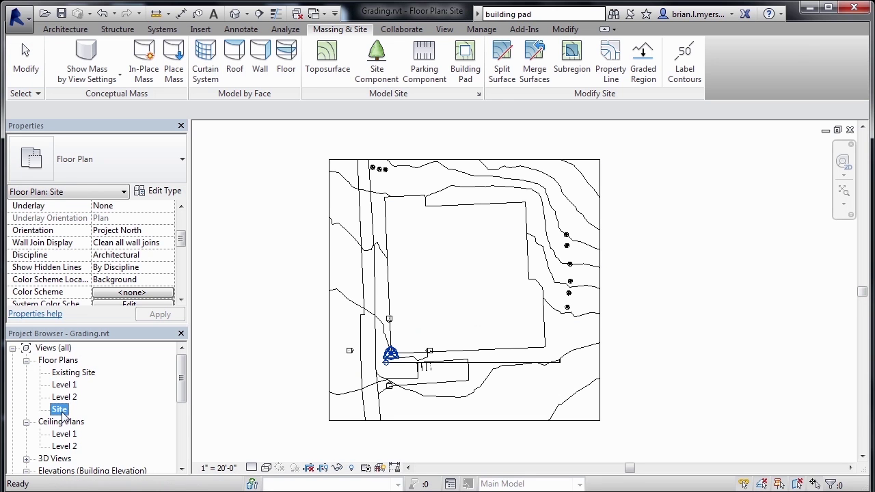
left_click(516, 166)
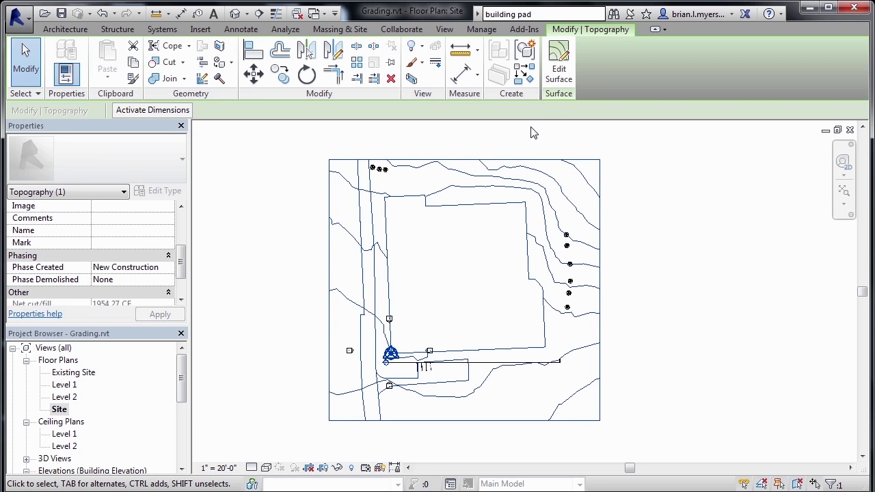
left_click(559, 77)
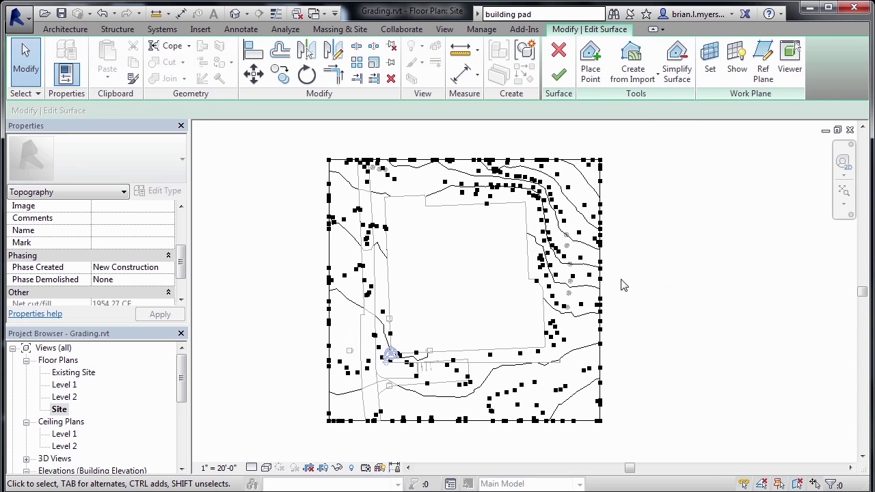
scroll(494, 167, "up", 4)
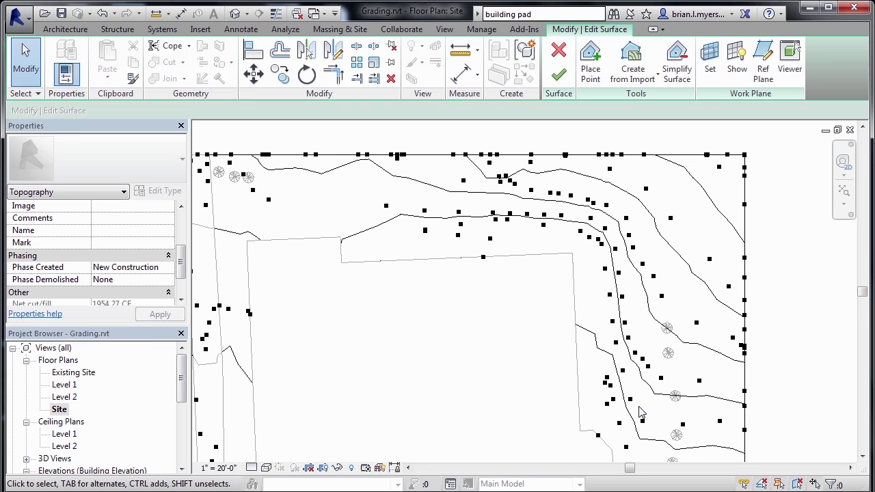
key("z")
key("f")
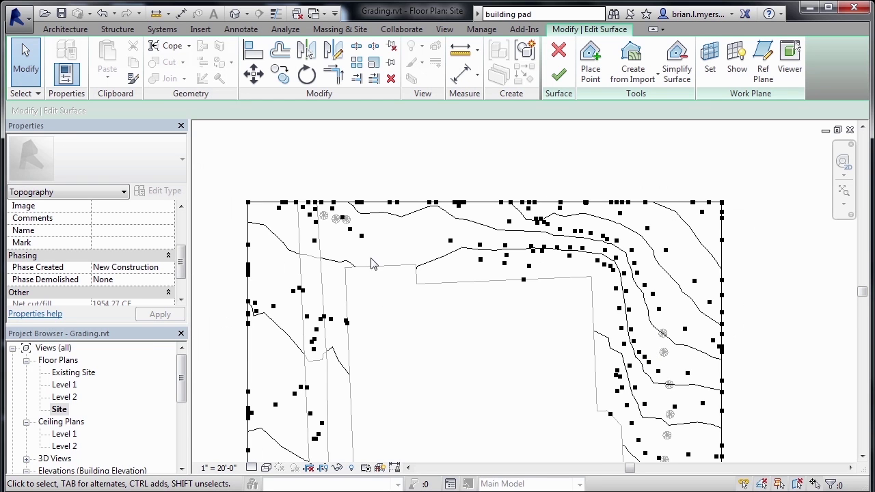
scroll(385, 257, "up", 2)
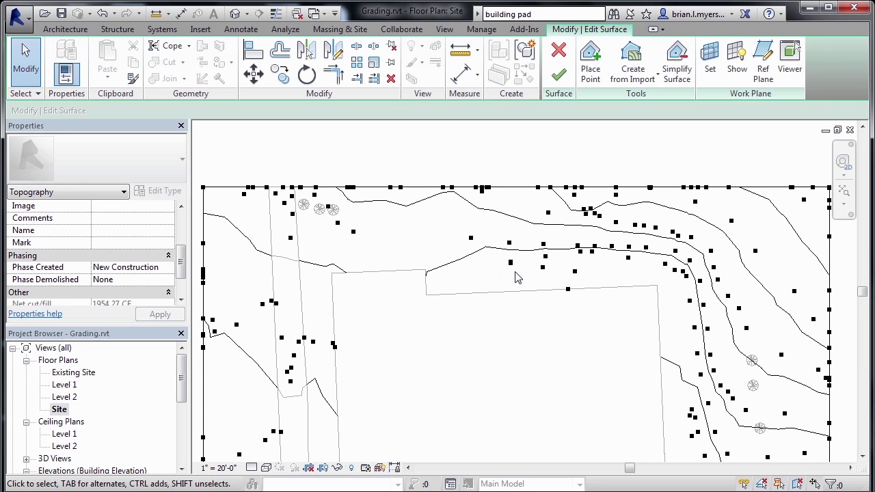
- Copy the interior point just above the building pad's upper edge to the open ground above the pad's upper-left corner
left_click(575, 281)
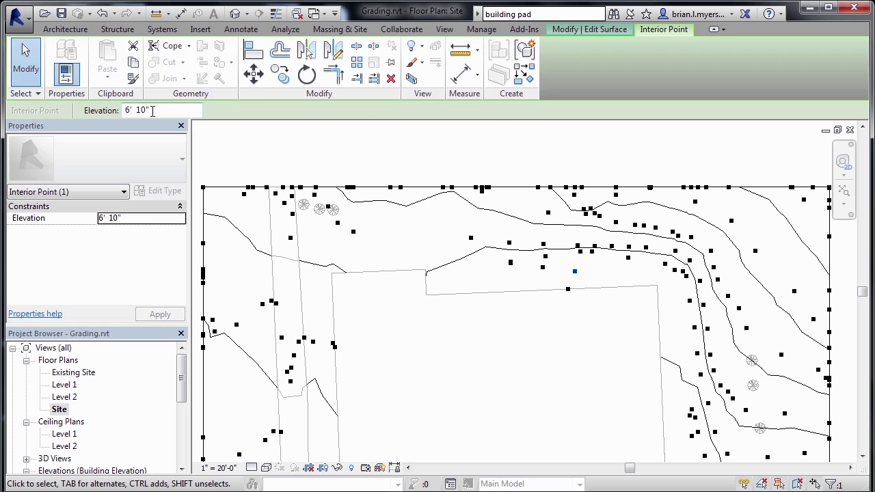
left_click(282, 77)
left_click(575, 272)
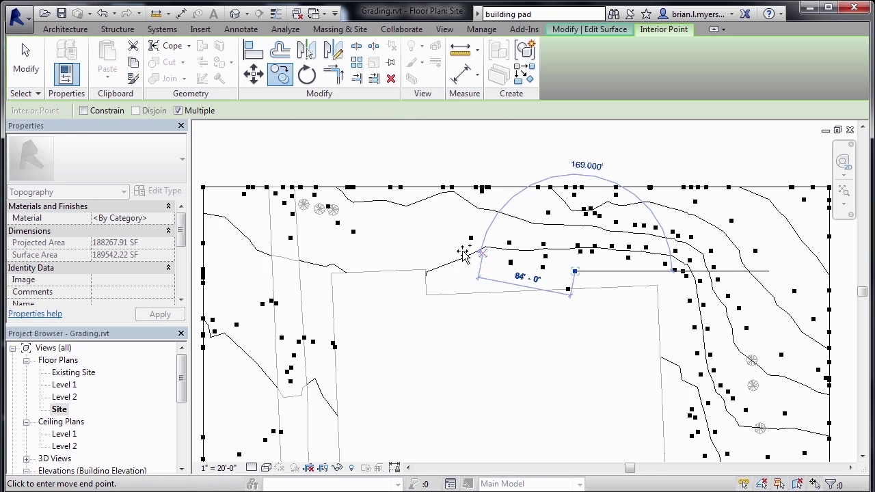
left_click(380, 254)
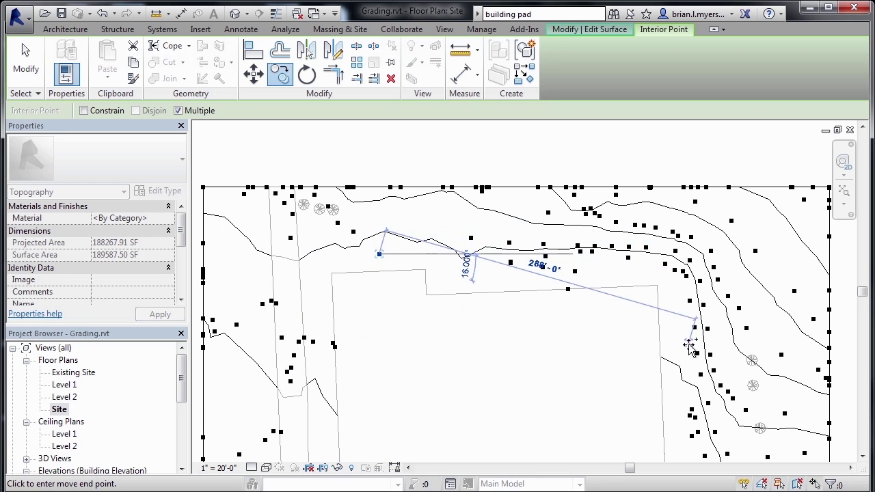
key("Escape")
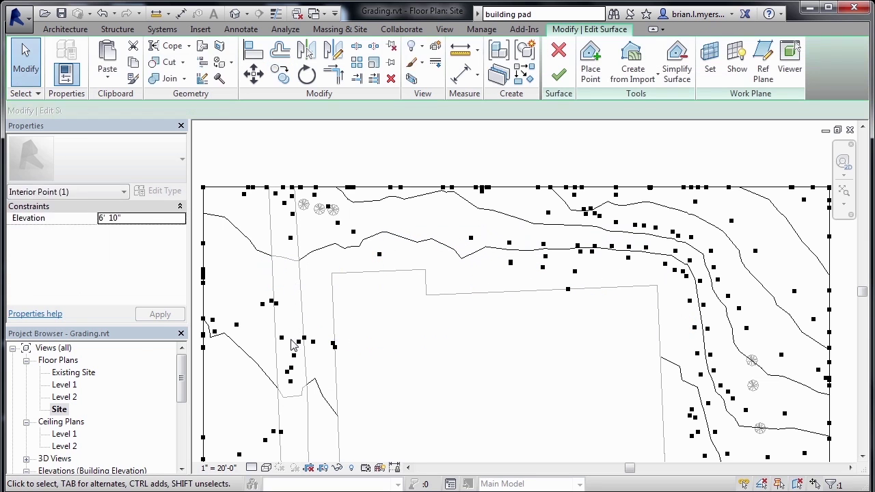
key("Escape")
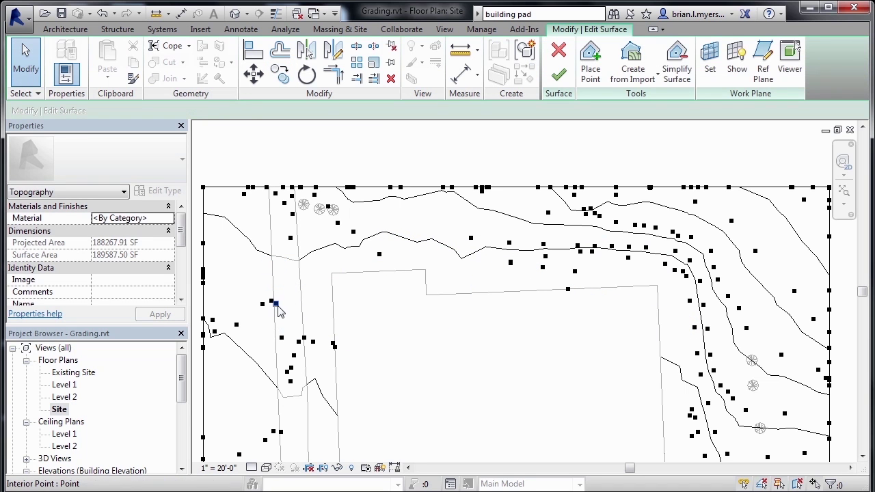
- Check the elevation of the interior point on the road's left edge, then deselect it
left_click(276, 304)
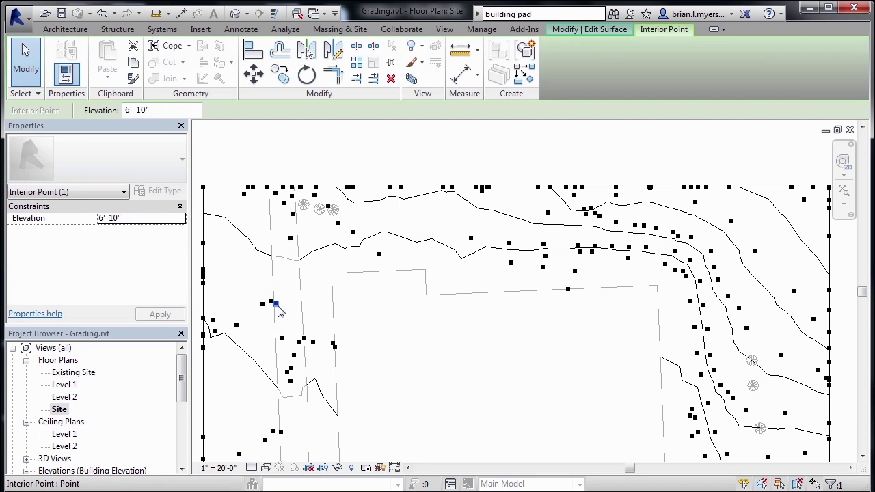
left_click(134, 217)
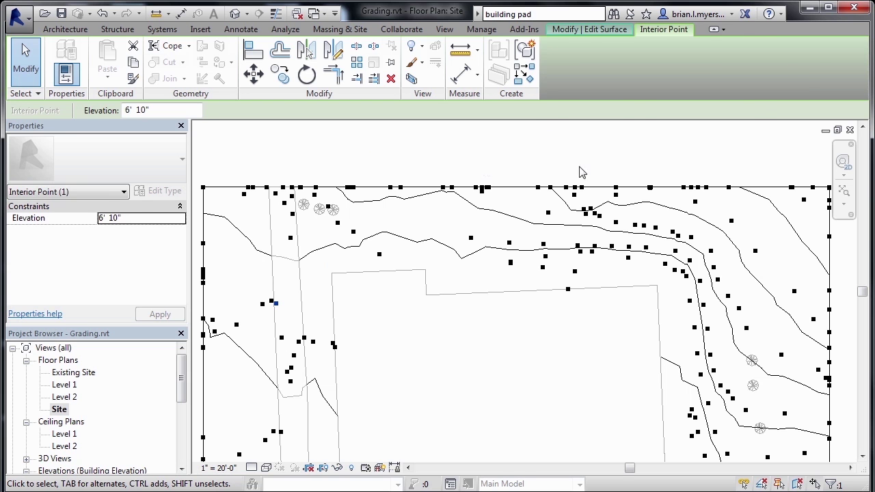
key("Escape")
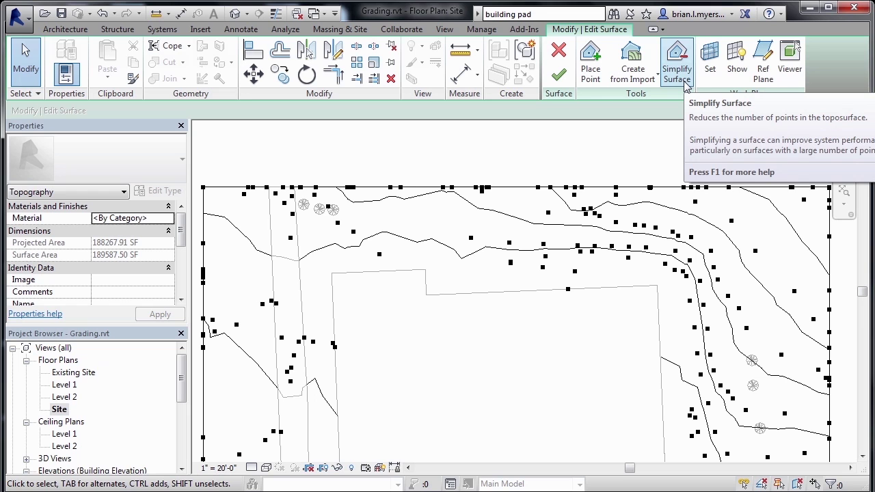
- Simplify the toposurface with an accuracy of 1 inch
left_click(686, 83)
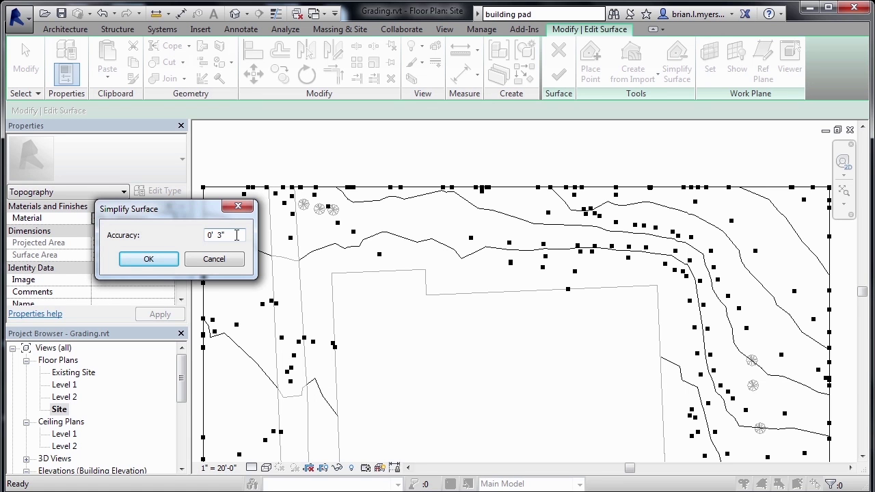
left_click_drag(237, 236, 211, 235)
type("1")
left_click(159, 263)
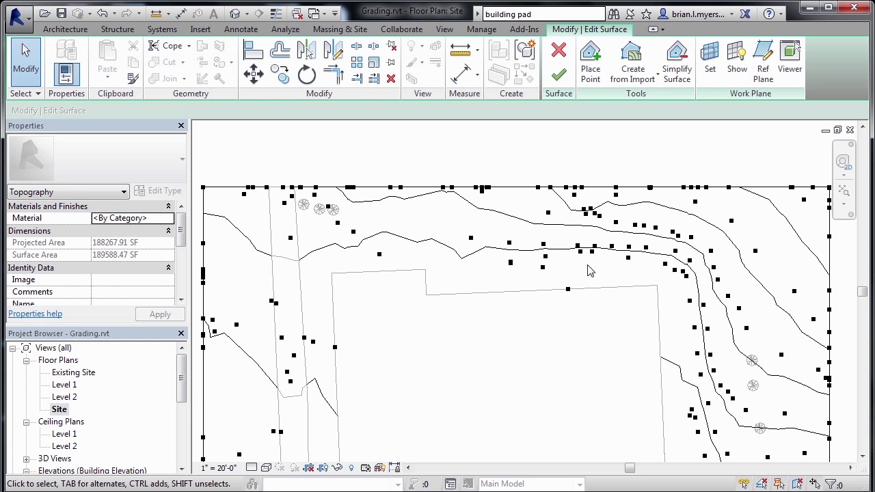
- Simplify the toposurface again with an accuracy of 9 inches and finish editing the surface
left_click(685, 75)
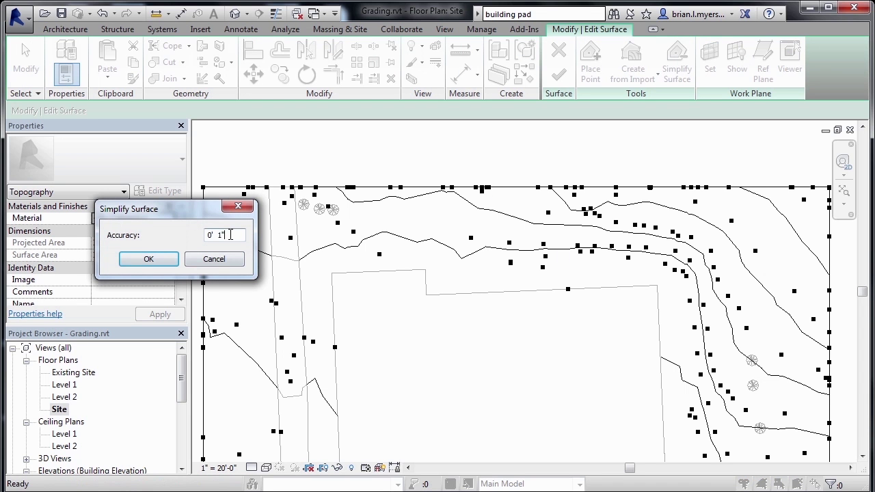
left_click_drag(230, 235, 198, 236)
type("9")
left_click(151, 260)
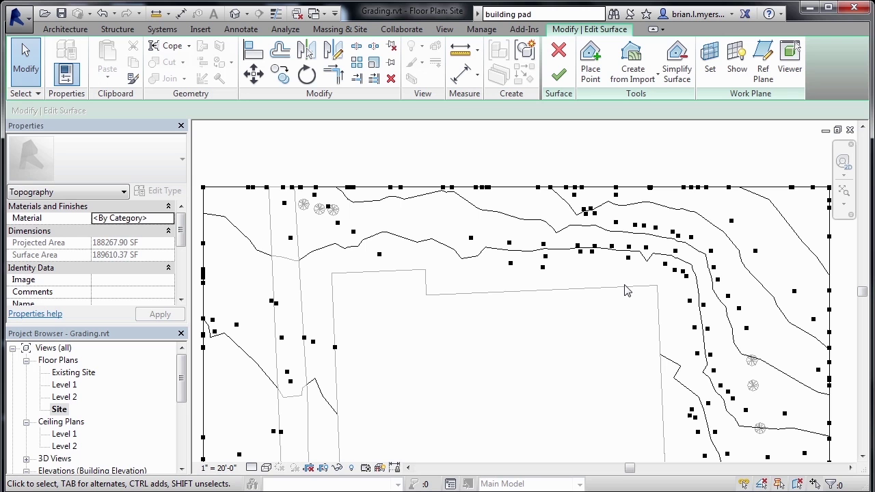
left_click(559, 76)
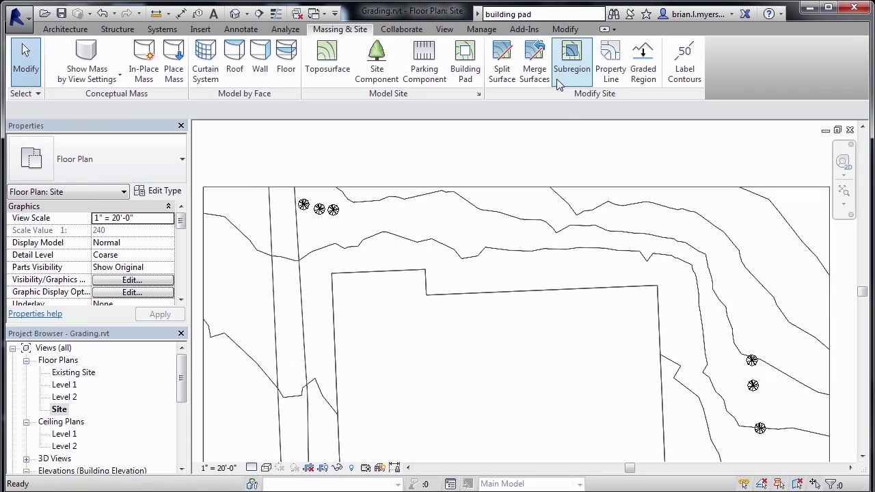
- Compare the contours in the Existing Site plan with the regraded contours in the Site plan
double_click(74, 373)
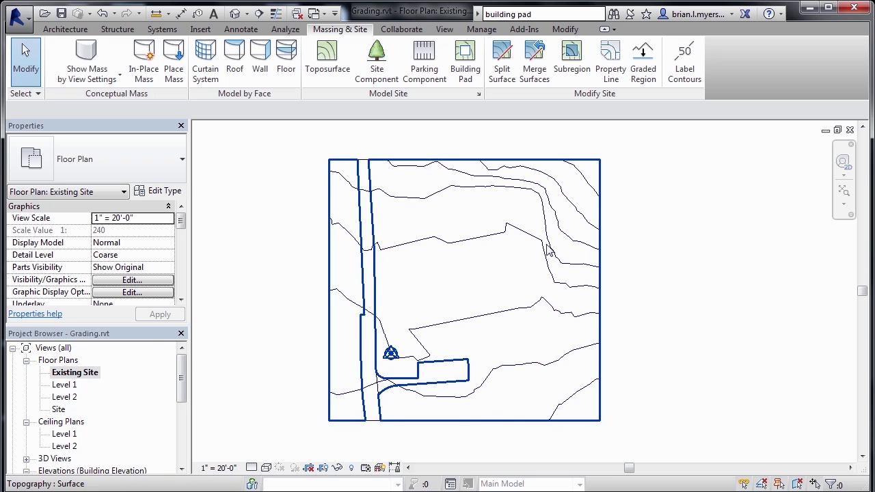
double_click(60, 410)
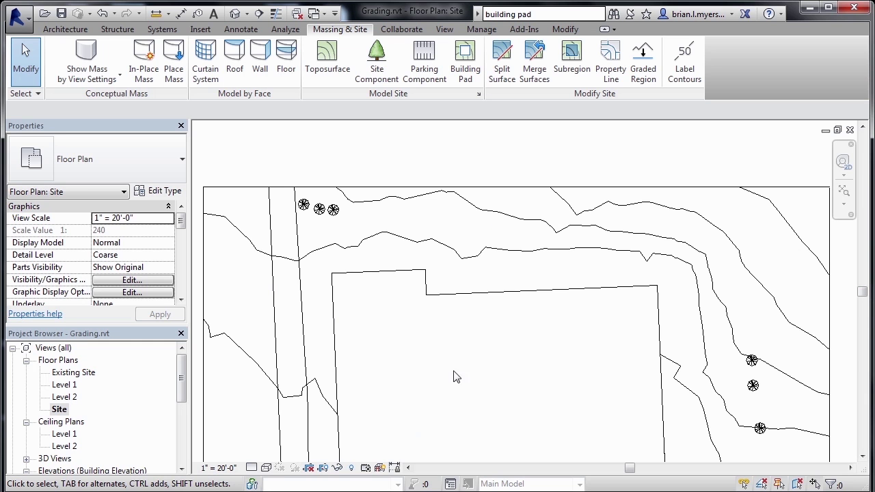
double_click(75, 373)
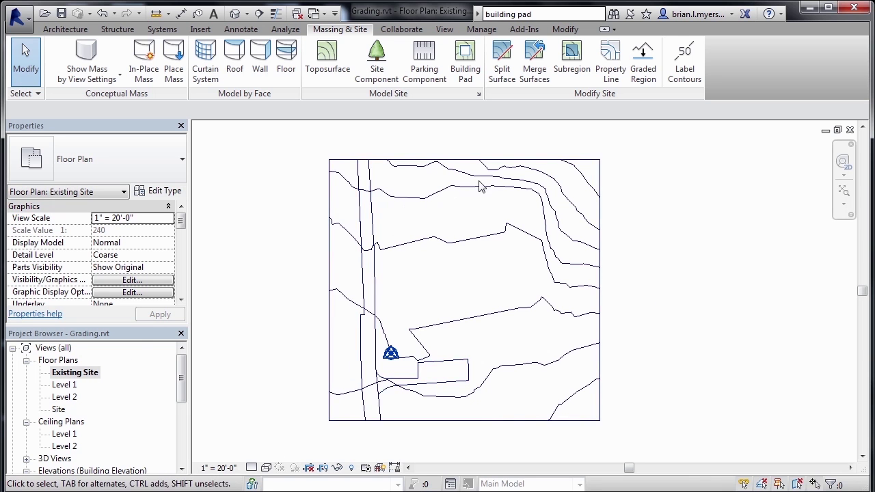
double_click(60, 410)
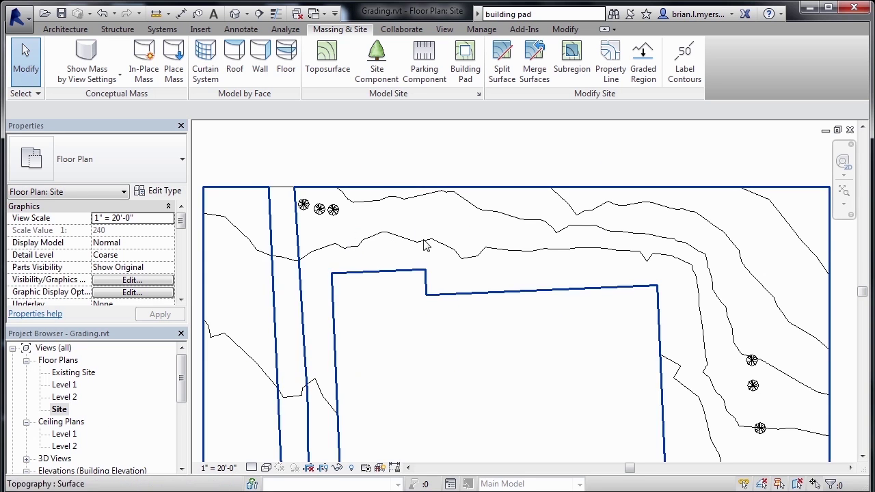
scroll(480, 219, "down", 3)
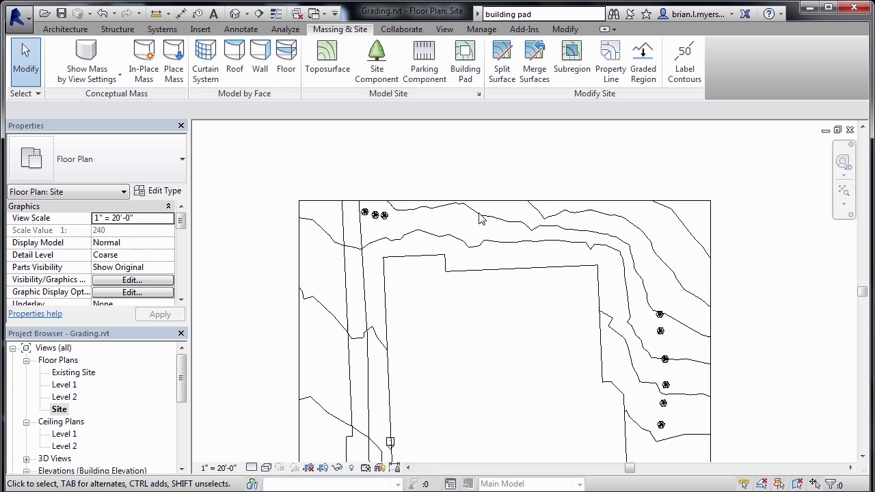
scroll(480, 218, "down", 2)
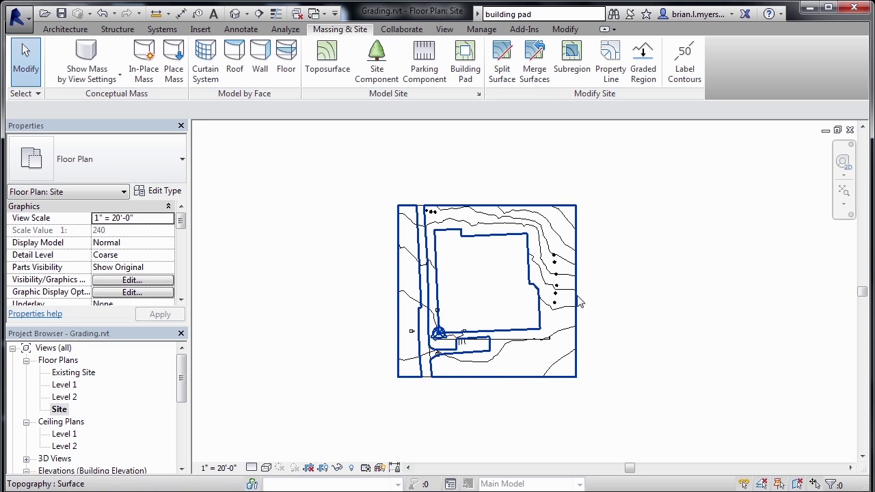